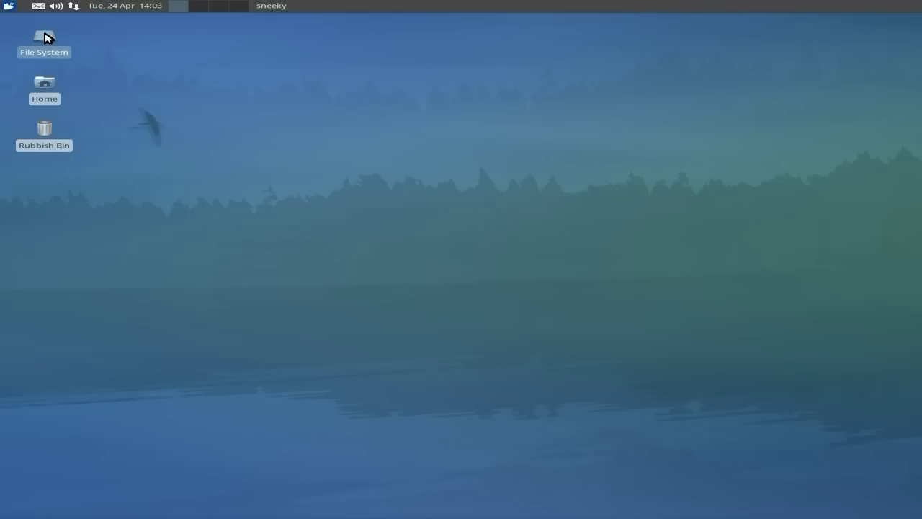
# - Open the Applications menu on the top panel to reach its Settings submenu
pyautogui.click(9, 7)
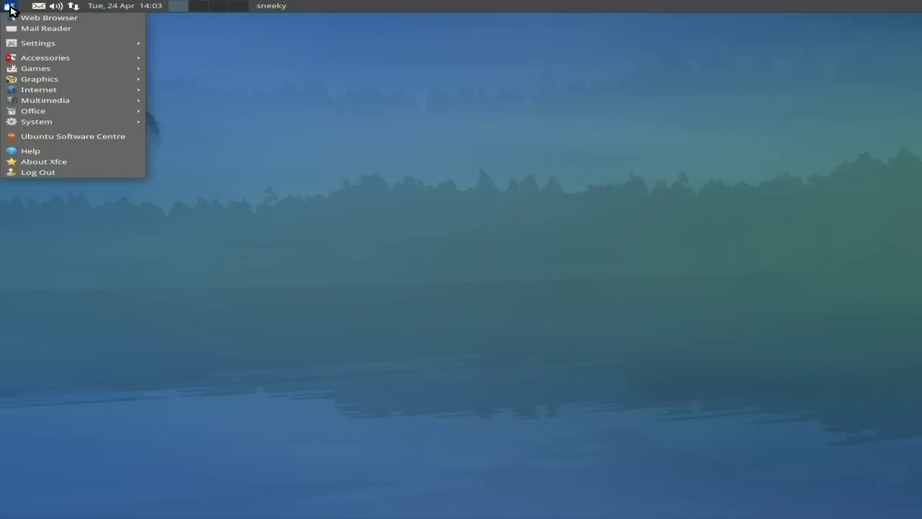
pyautogui.moveTo(43, 43)
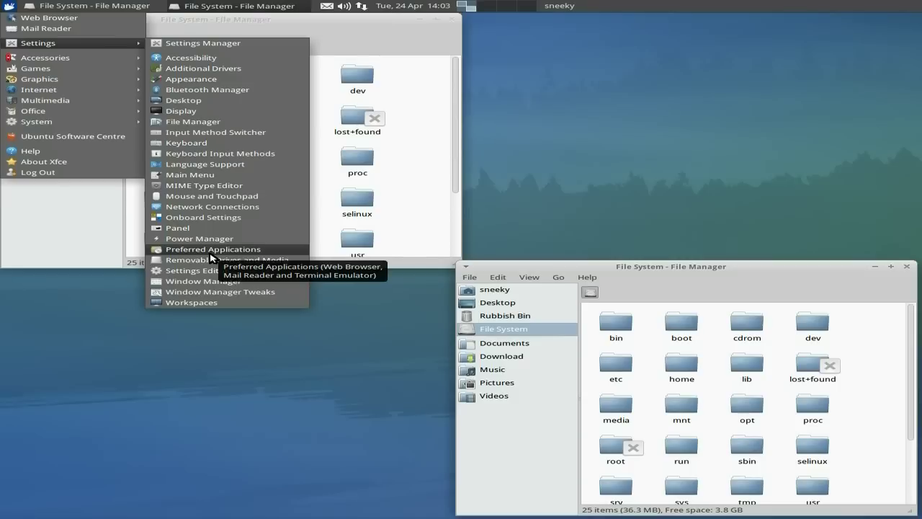
# - Launch the Settings Manager, close the file manager windows, and move Settings up-left
pyautogui.click(242, 45)
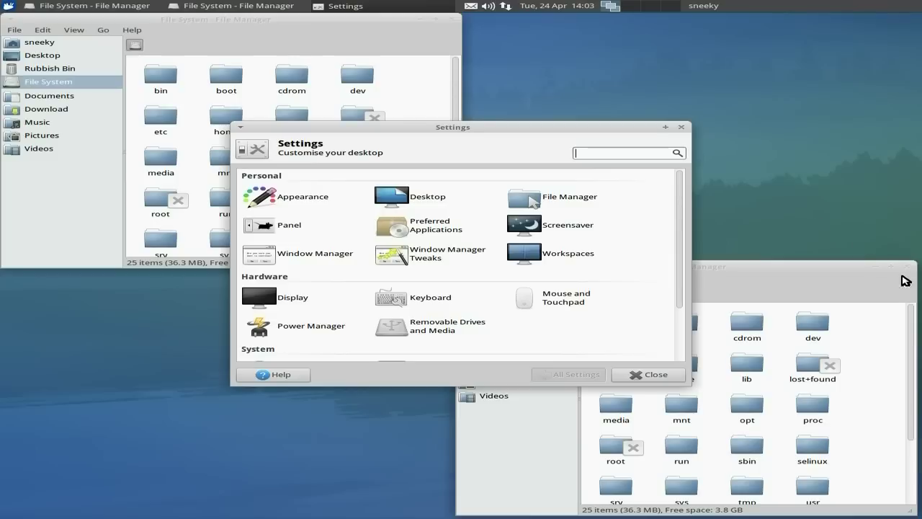
pyautogui.click(906, 267)
pyautogui.click(455, 20)
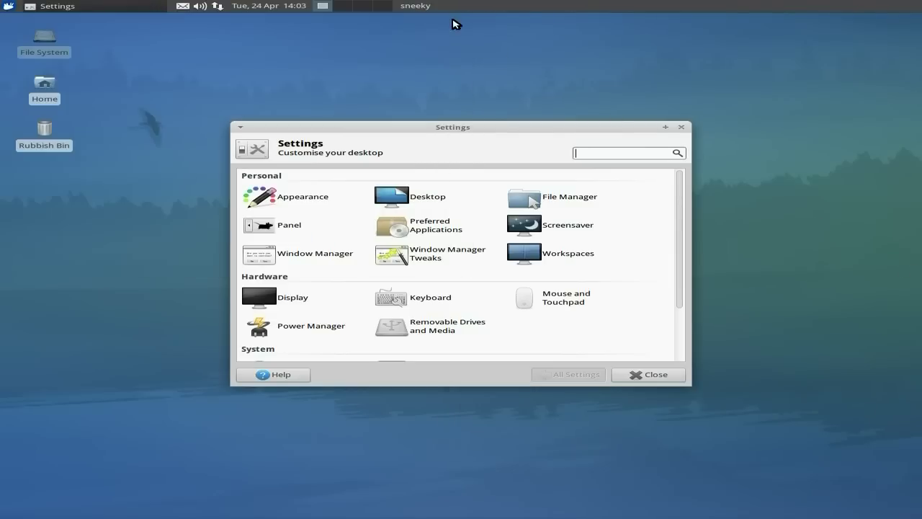
pyautogui.moveTo(412, 130); pyautogui.dragTo(378, 93)
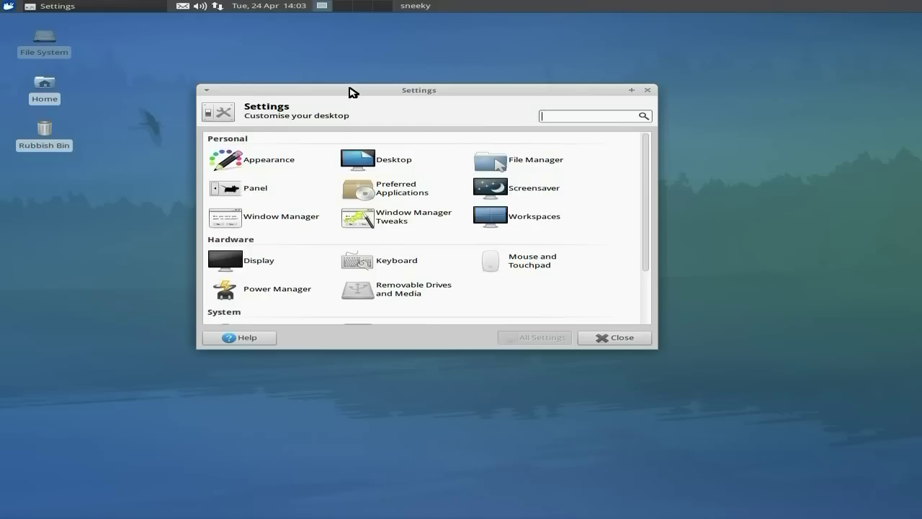
# - Glance at the session menu, close the File System window, and scroll the Settings list down
pyautogui.click(418, 8)
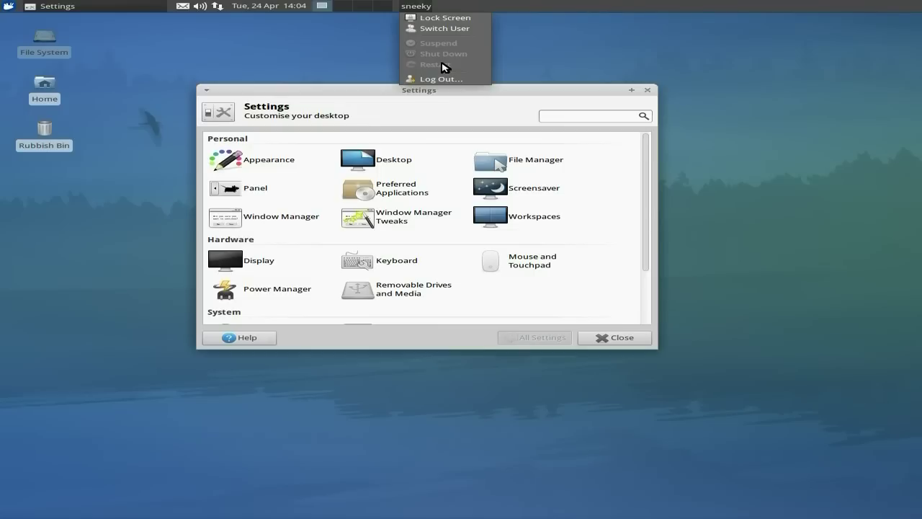
pyautogui.click(696, 60)
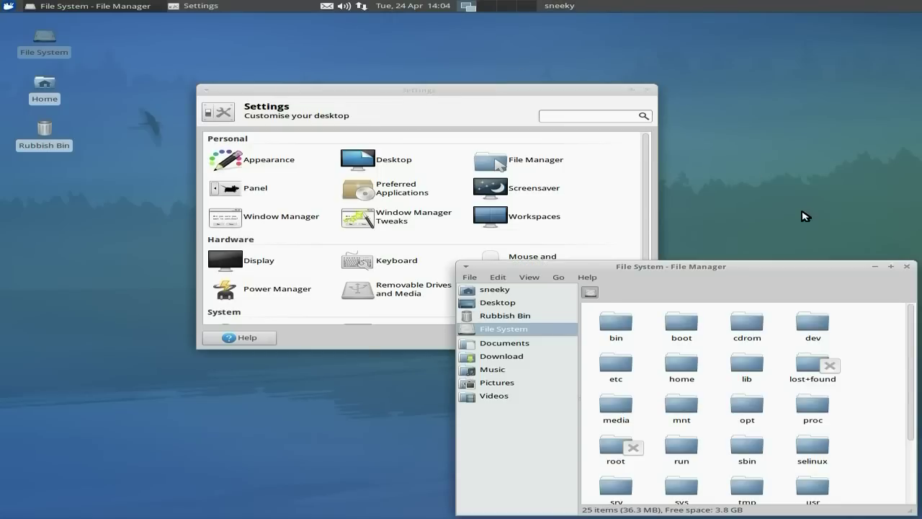
pyautogui.click(907, 267)
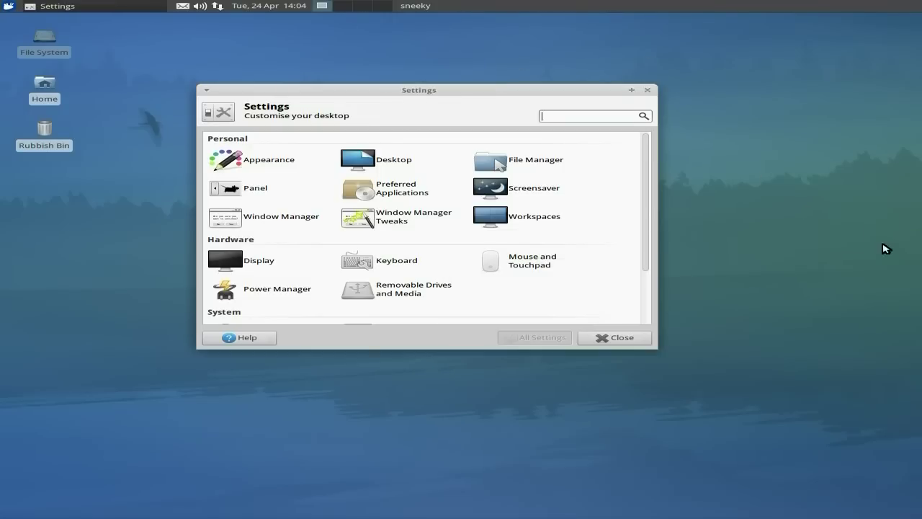
pyautogui.scroll(-3, 432, 220)
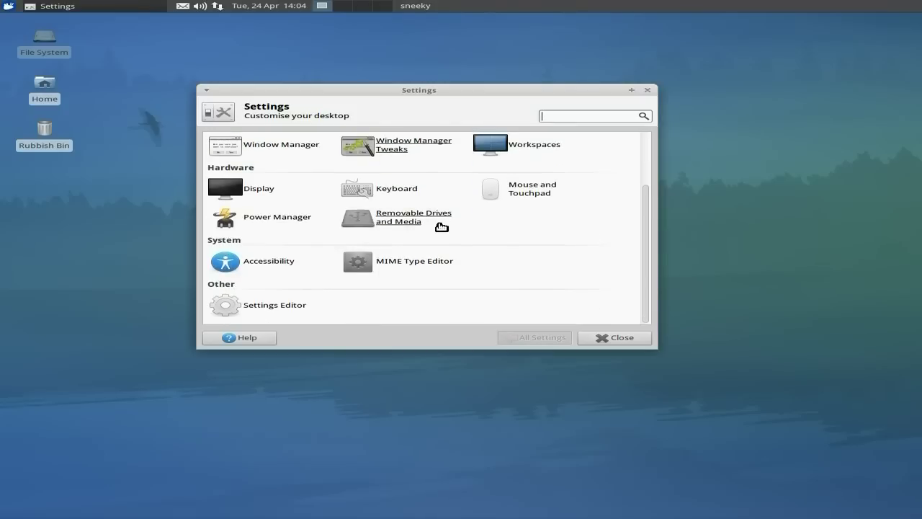
# - Launch the Settings Editor, close the Settings Manager, and centre the editor window
pyautogui.click(267, 307)
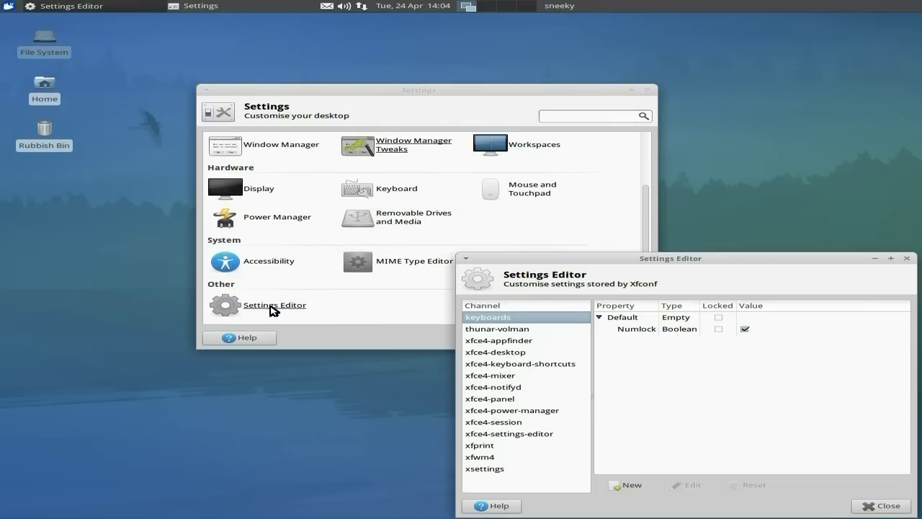
pyautogui.click(646, 90)
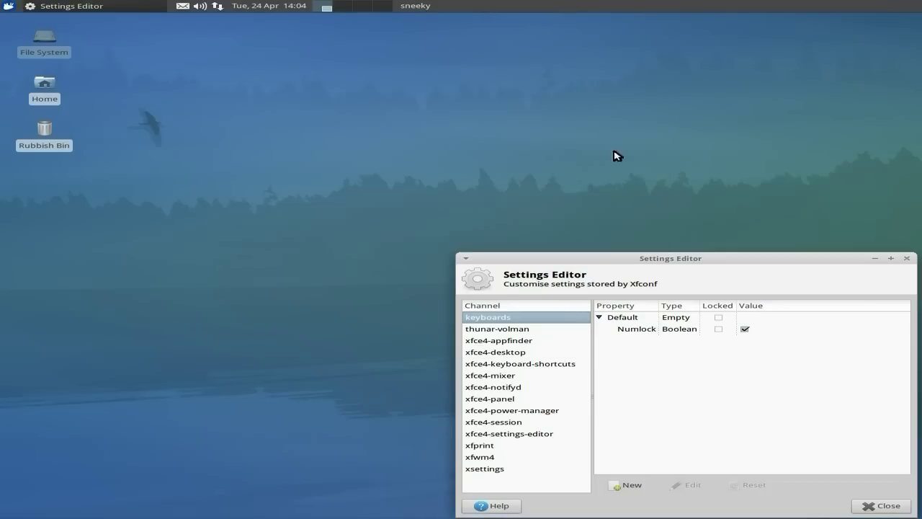
pyautogui.moveTo(670, 258)
pyautogui.mouseDown()
pyautogui.moveTo(544, 188)
pyautogui.moveTo(483, 116)
pyautogui.mouseUp()
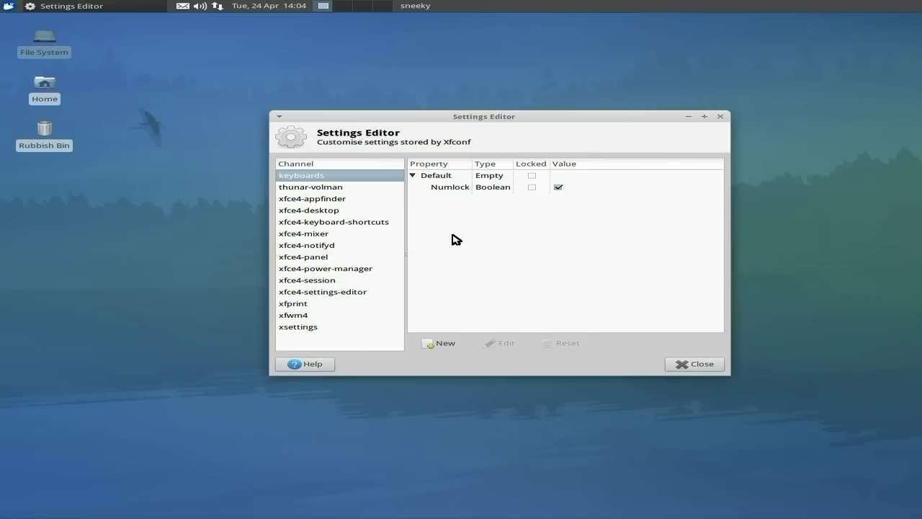
# - Show the xfce4-keyboard-shortcuts channel, maximize and restore the editor, and move it up-right
pyautogui.click(344, 227)
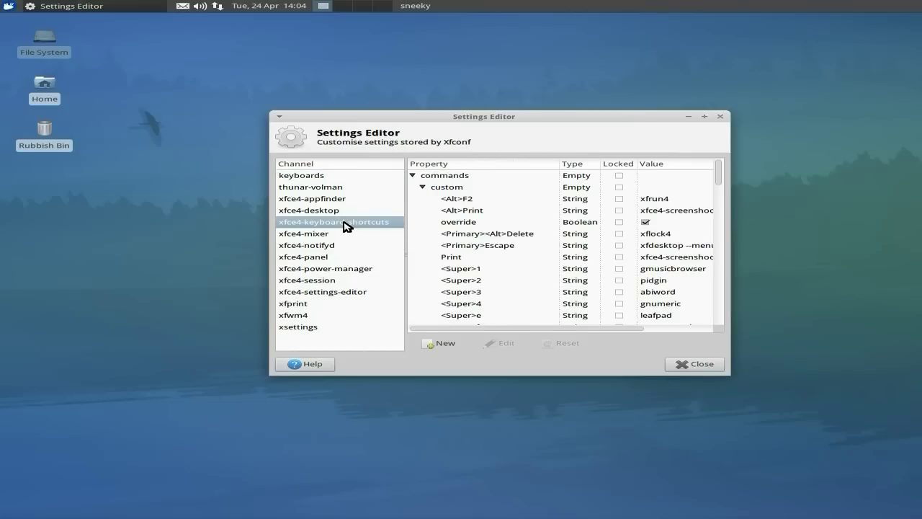
pyautogui.click(704, 116)
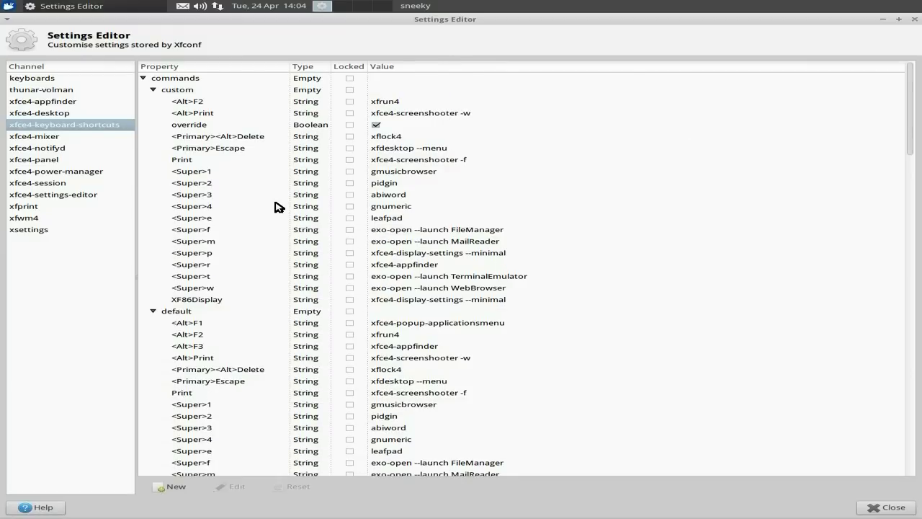
pyautogui.click(899, 23)
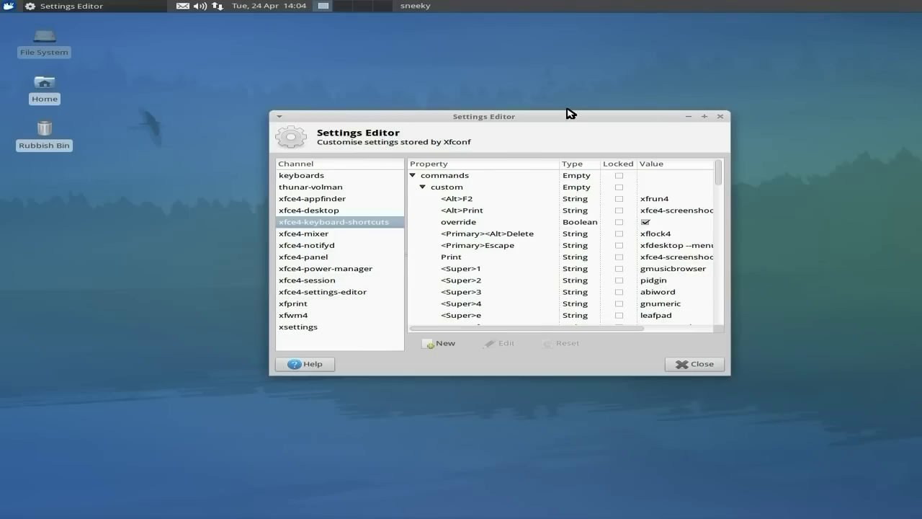
pyautogui.moveTo(569, 108); pyautogui.dragTo(688, 35)
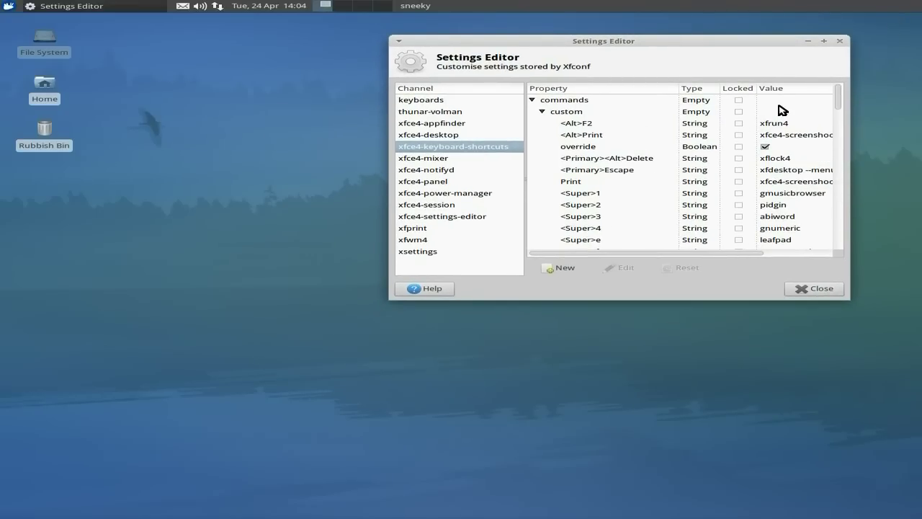
# - Launch gmusicbrowser, Pidgin and AbiWord with Super+1/2/3, viewing then closing AbiWord's About box
pyautogui.press('super+1')
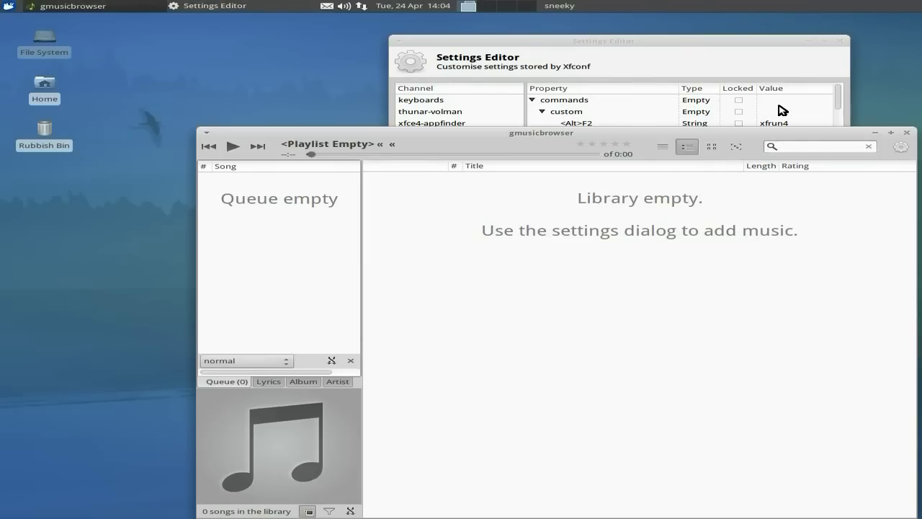
pyautogui.press('super+2')
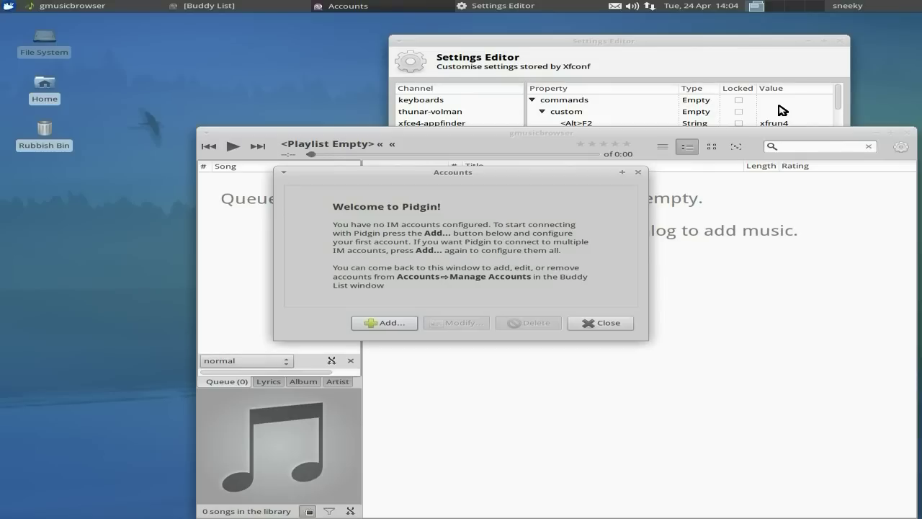
pyautogui.press('super+3')
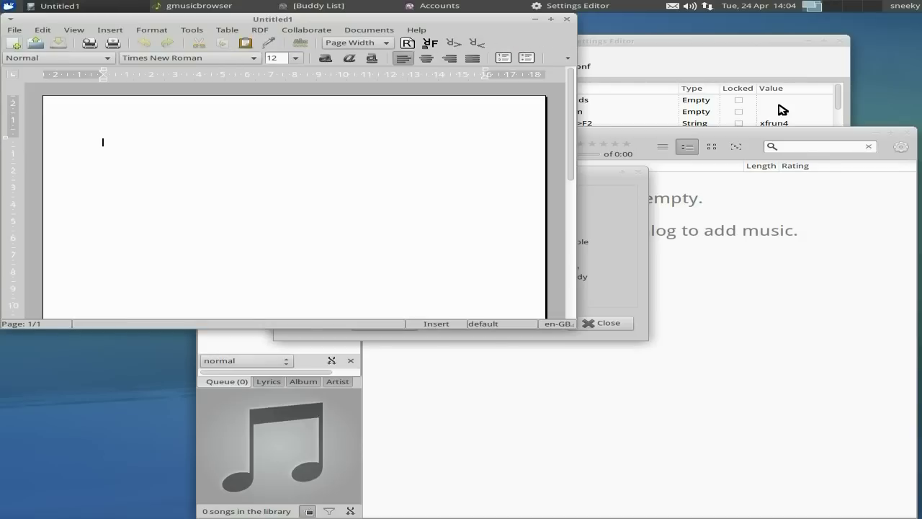
pyautogui.click(416, 30)
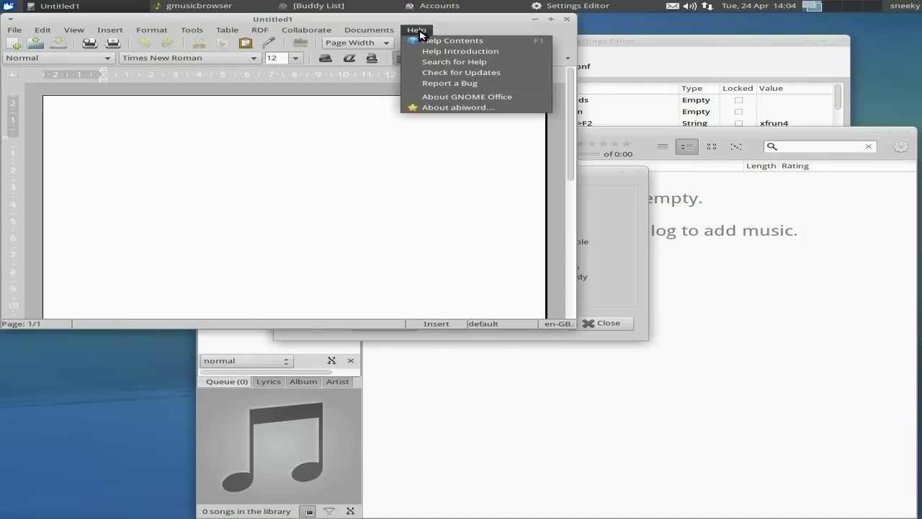
pyautogui.click(430, 108)
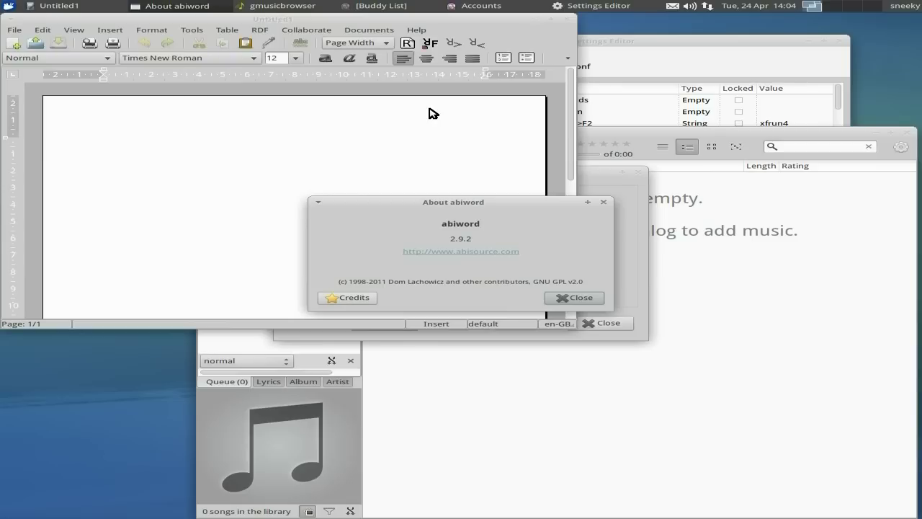
pyautogui.click(556, 295)
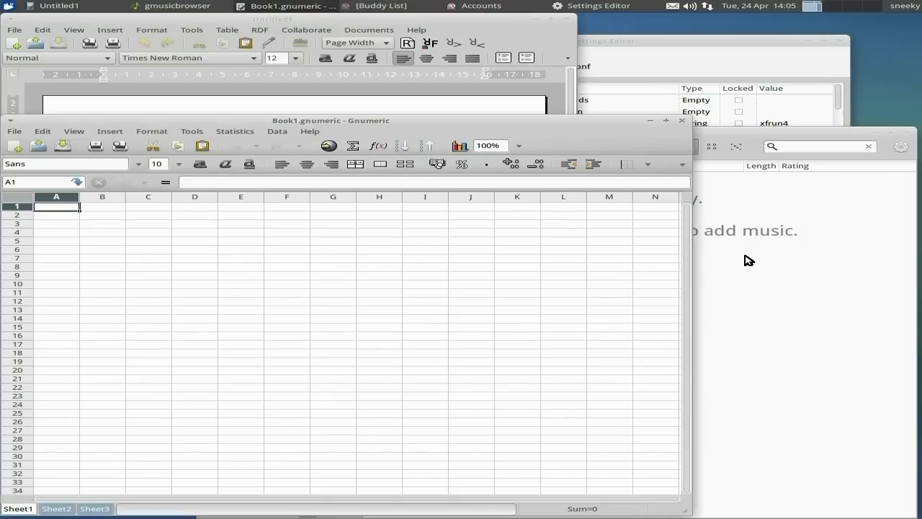
# - Enter 6 in Gnumeric cell A1, then close Gnumeric discarding the change
pyautogui.write('6')
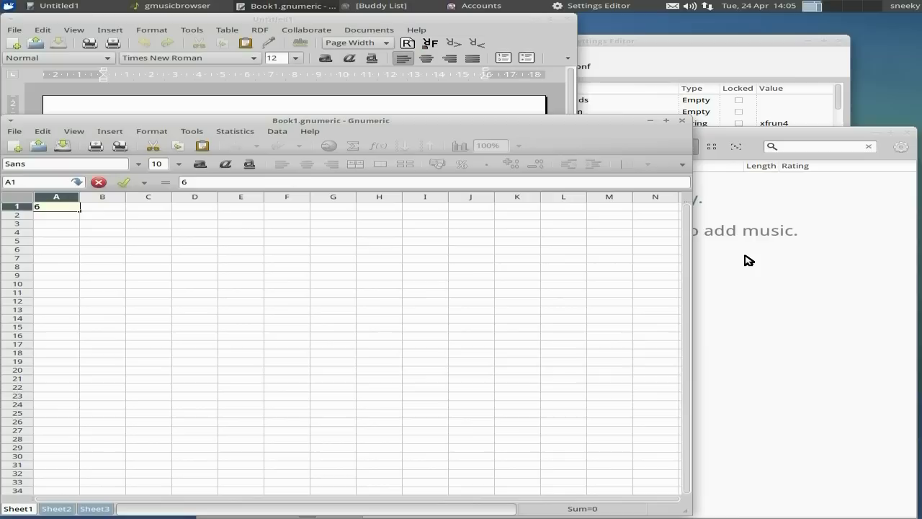
pyautogui.click(682, 121)
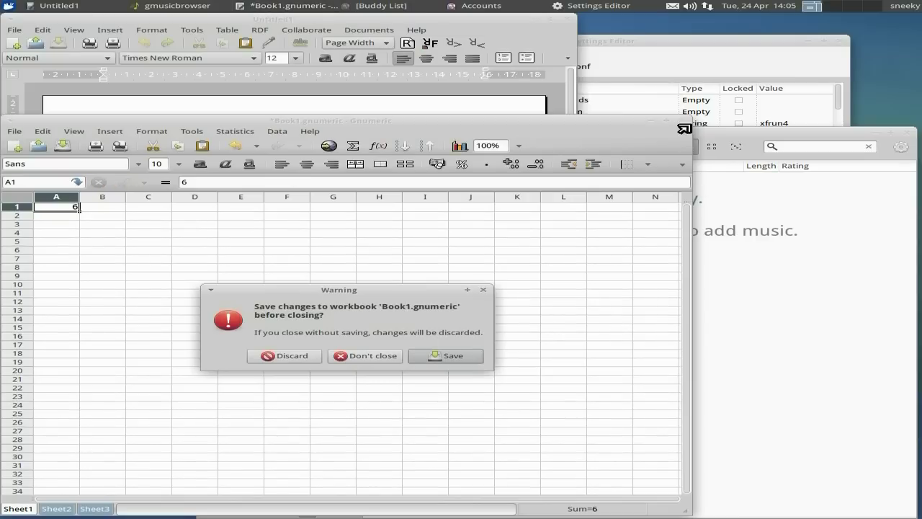
pyautogui.click(268, 358)
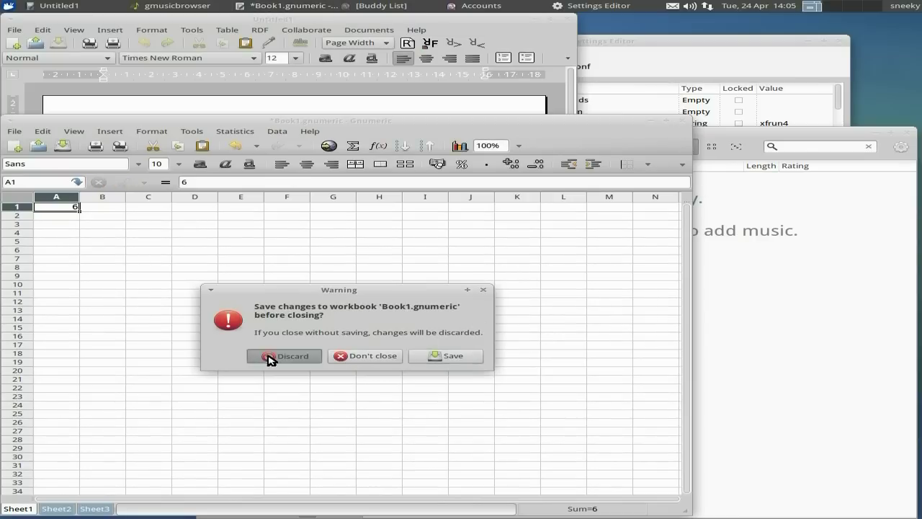
# - Close AbiWord, the Pidgin Accounts dialog and gmusicbrowser
pyautogui.click(567, 23)
pyautogui.click(600, 324)
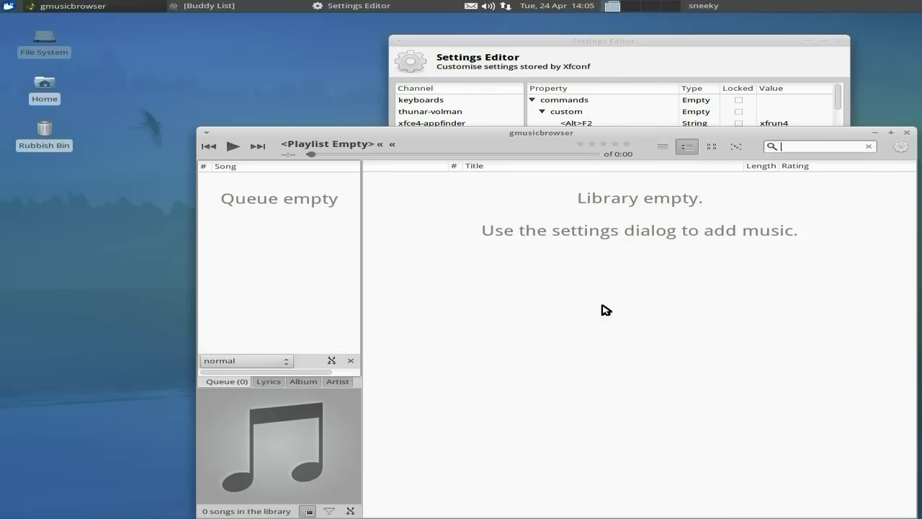
pyautogui.click(907, 132)
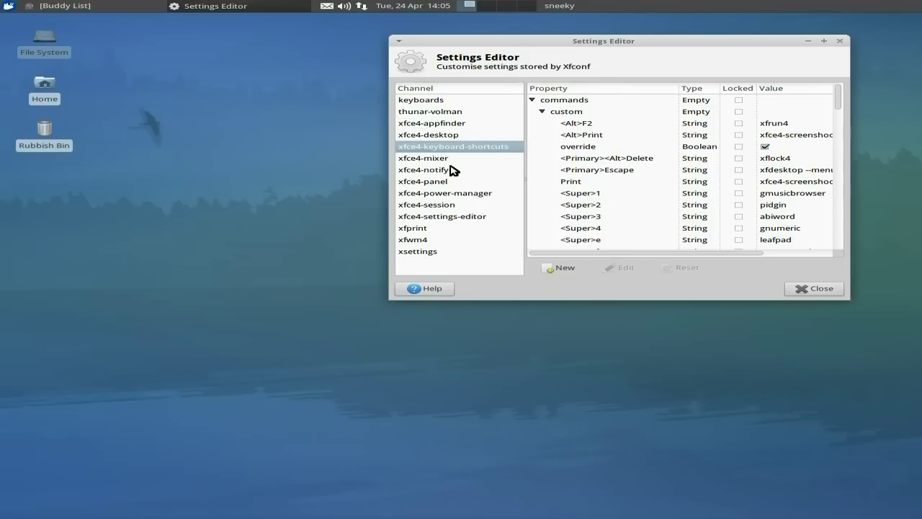
# - Review the xfce4-mixer and xfce4-power-manager channels, then close the Settings Editor
pyautogui.click(445, 161)
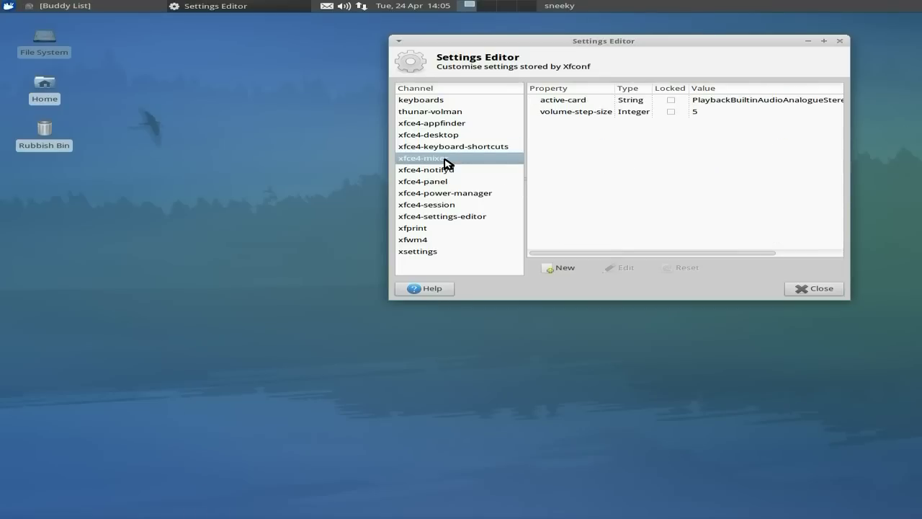
pyautogui.click(461, 194)
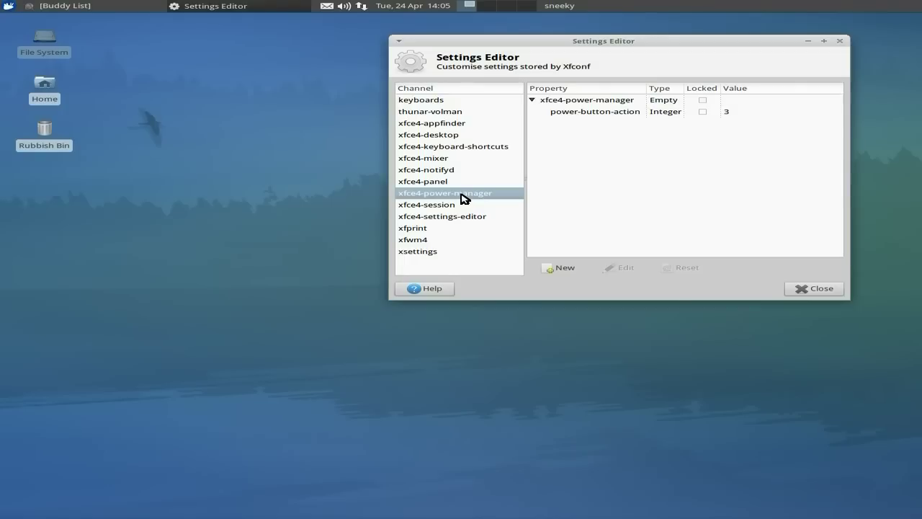
pyautogui.click(792, 288)
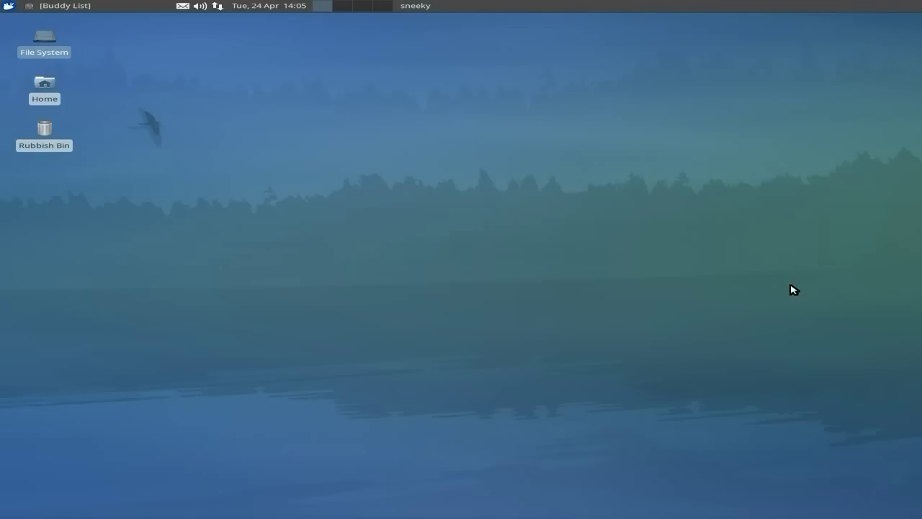
# - Close the Pidgin Buddy List, glance at the Applications menu, and arrange the desktop icons
pyautogui.rightClick(74, 9)
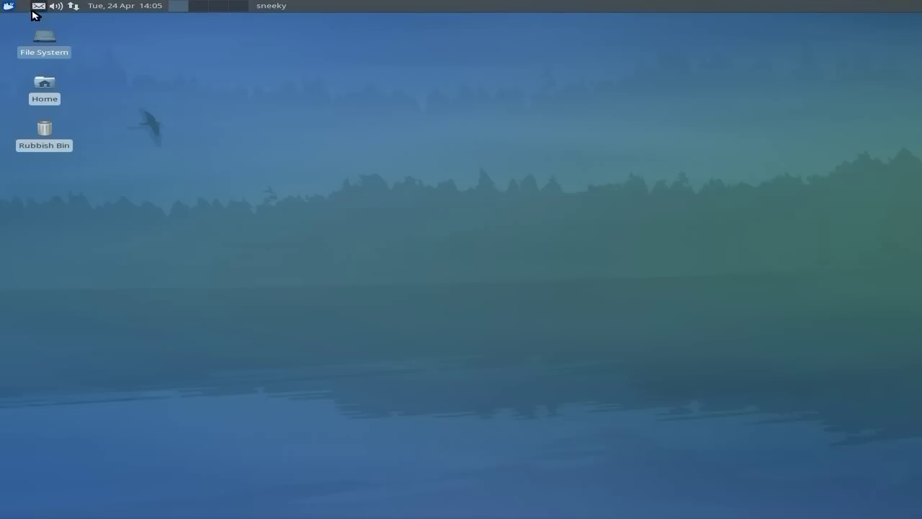
pyautogui.click(7, 9)
pyautogui.moveTo(38, 42)
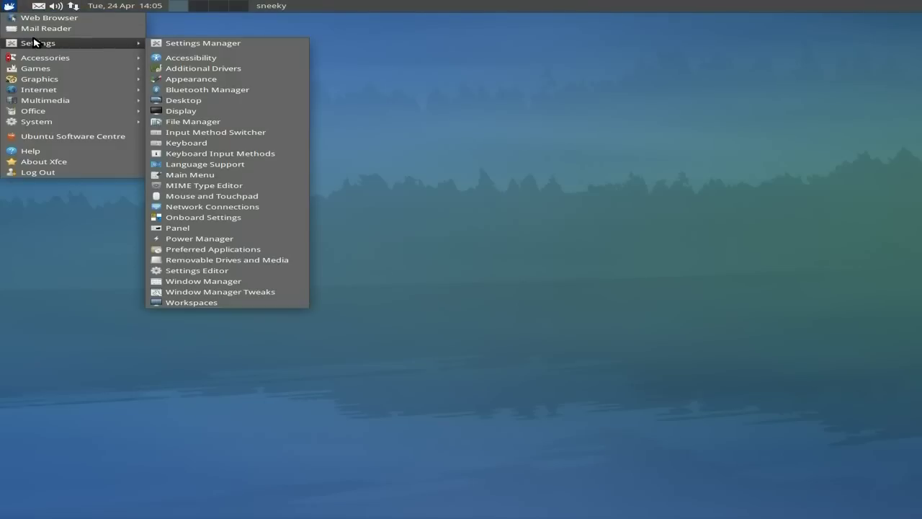
pyautogui.click(381, 43)
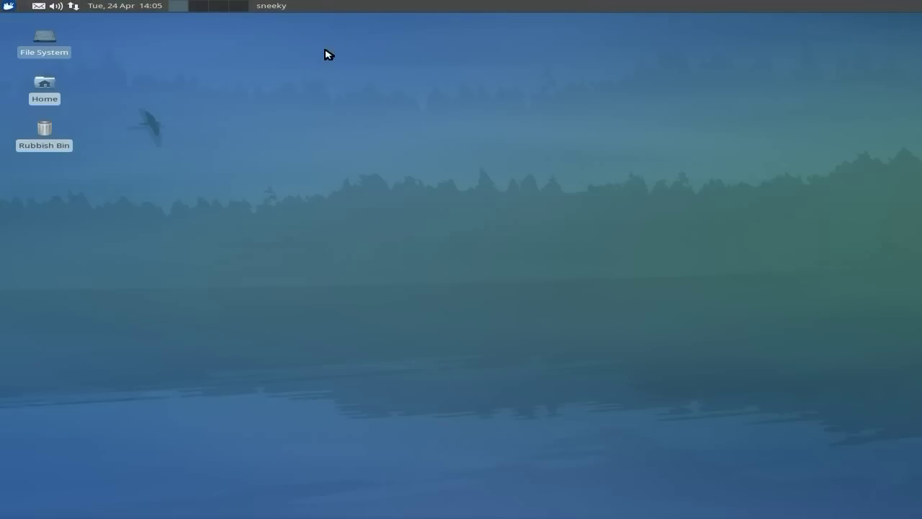
pyautogui.rightClick(351, 137)
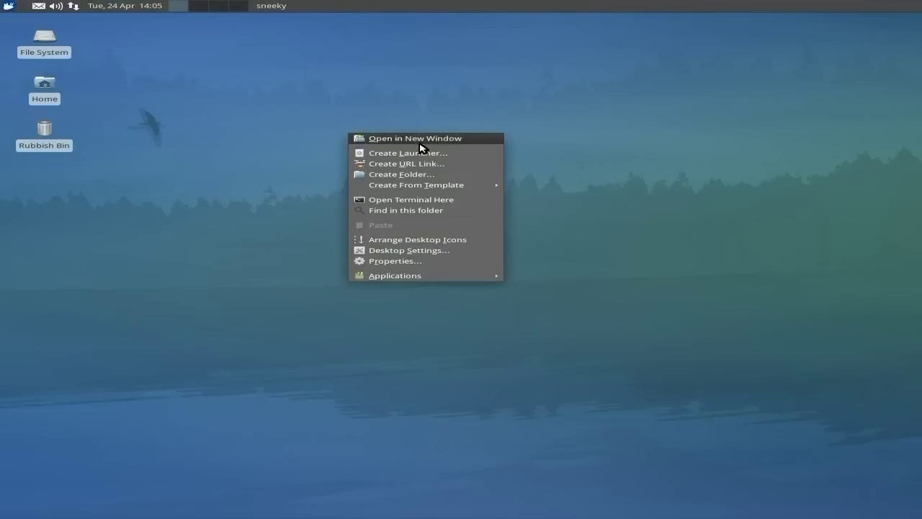
pyautogui.click(456, 245)
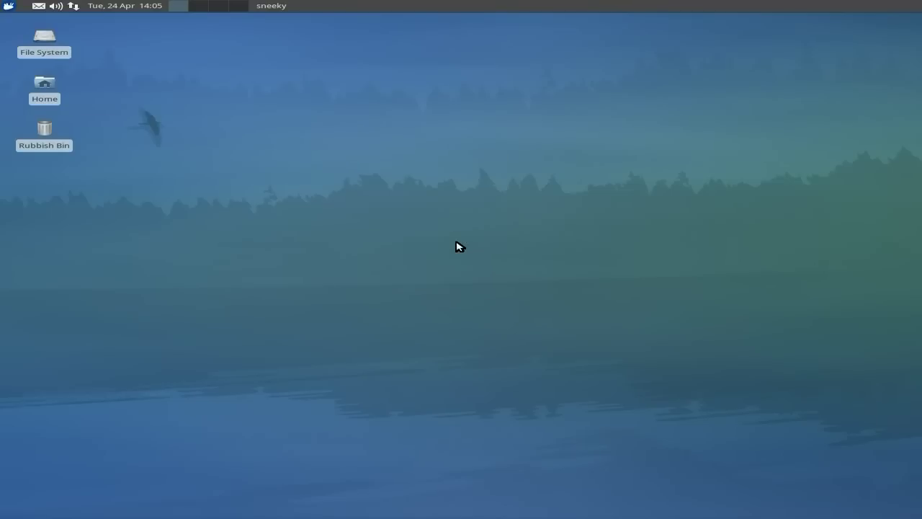
# - Open the empty Rubbish Bin and close it again
pyautogui.click(56, 131)
pyautogui.doubleClick(56, 131)
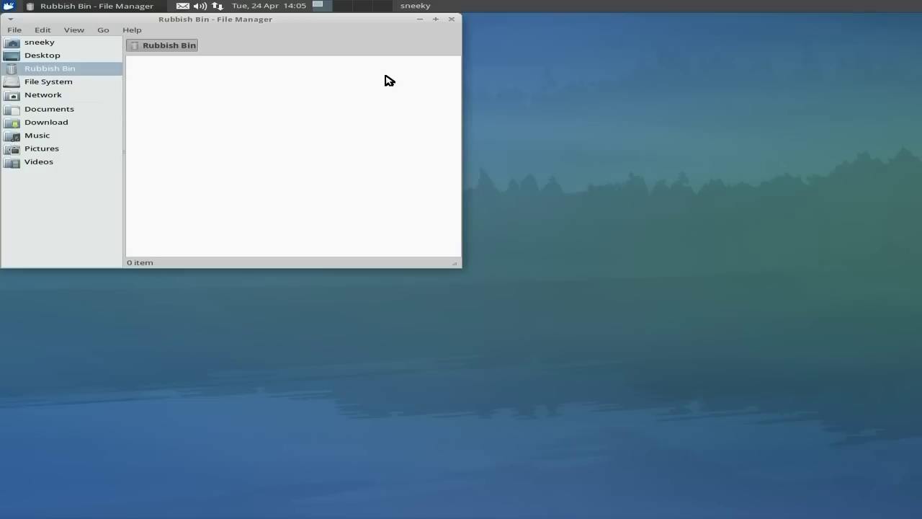
pyautogui.click(453, 20)
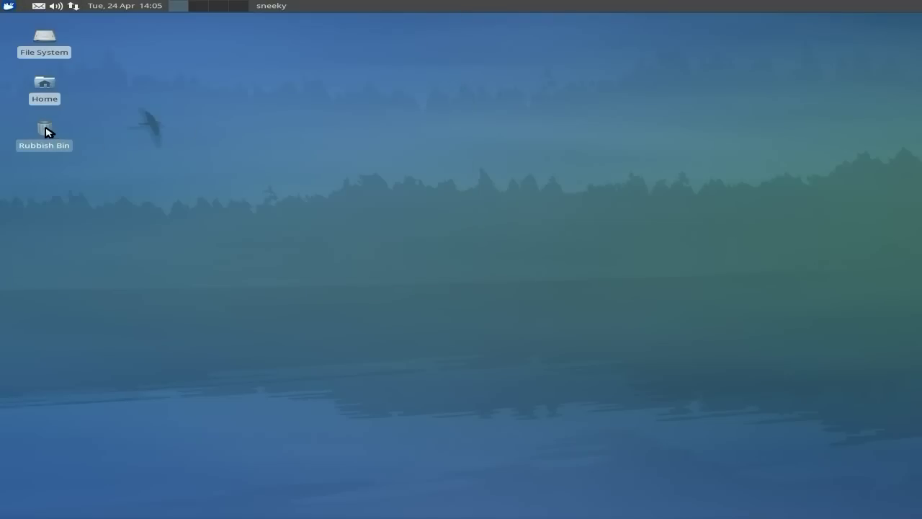
pyautogui.moveTo(45, 130)
pyautogui.mouseDown()
pyautogui.moveTo(44, 189)
pyautogui.moveTo(46, 135)
pyautogui.mouseUp()
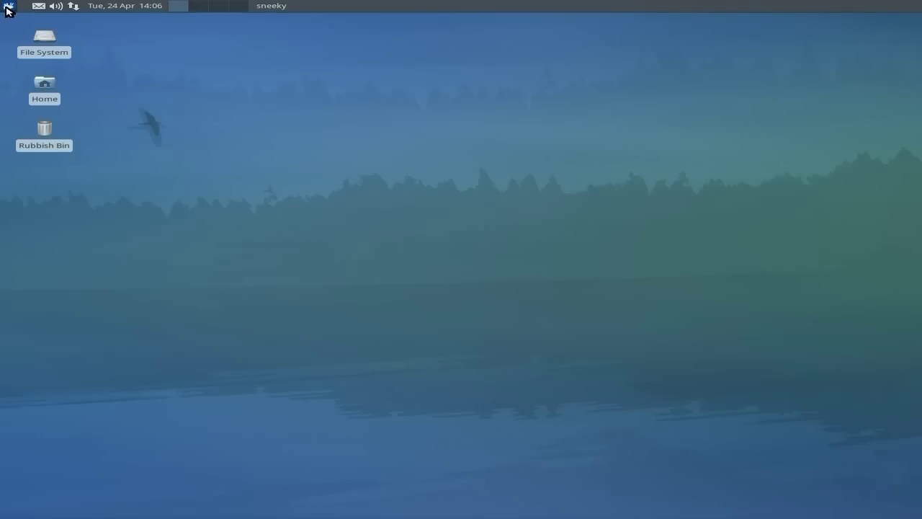
pyautogui.click(7, 7)
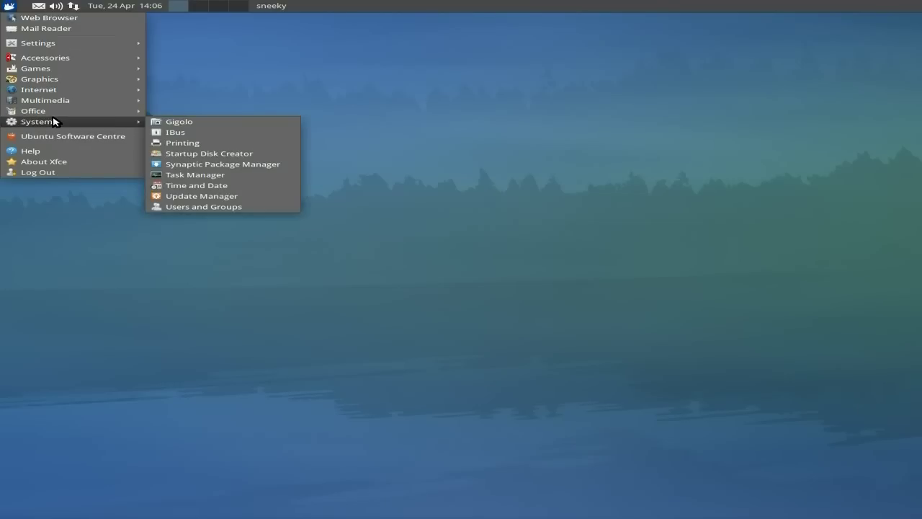
pyautogui.moveTo(44, 43)
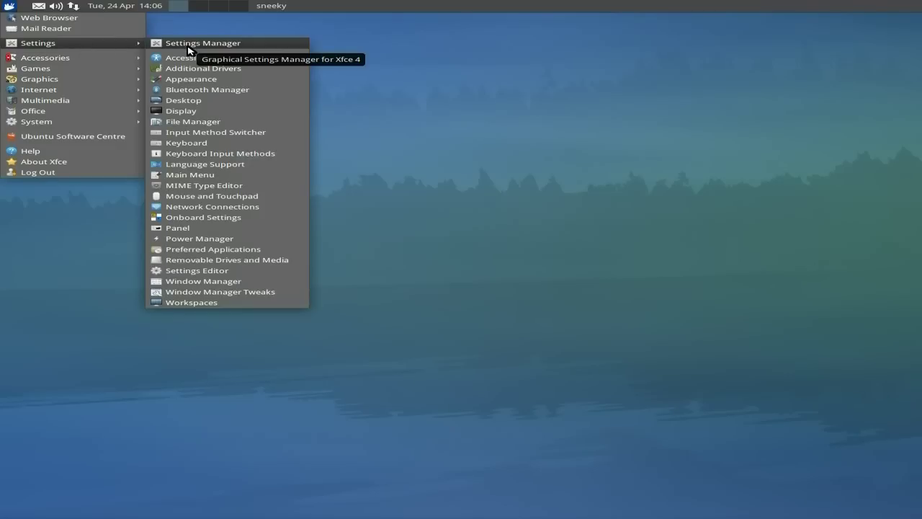
pyautogui.click(398, 192)
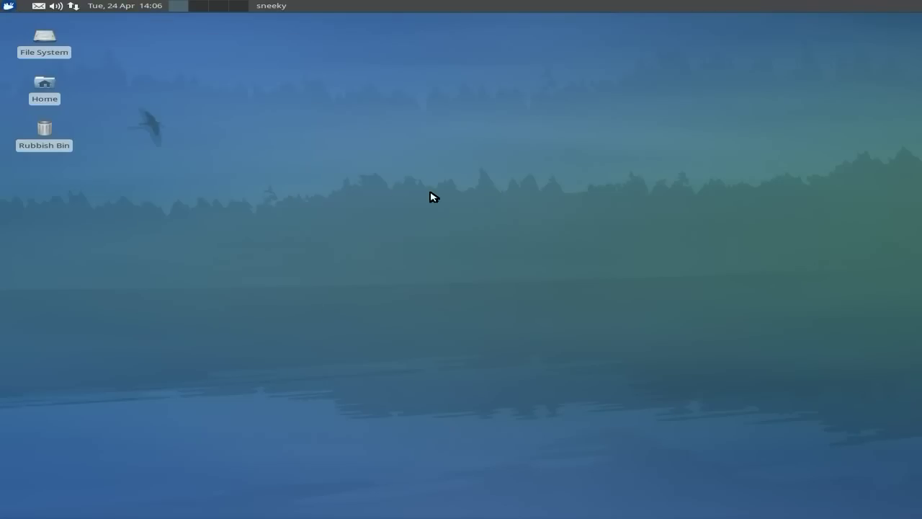